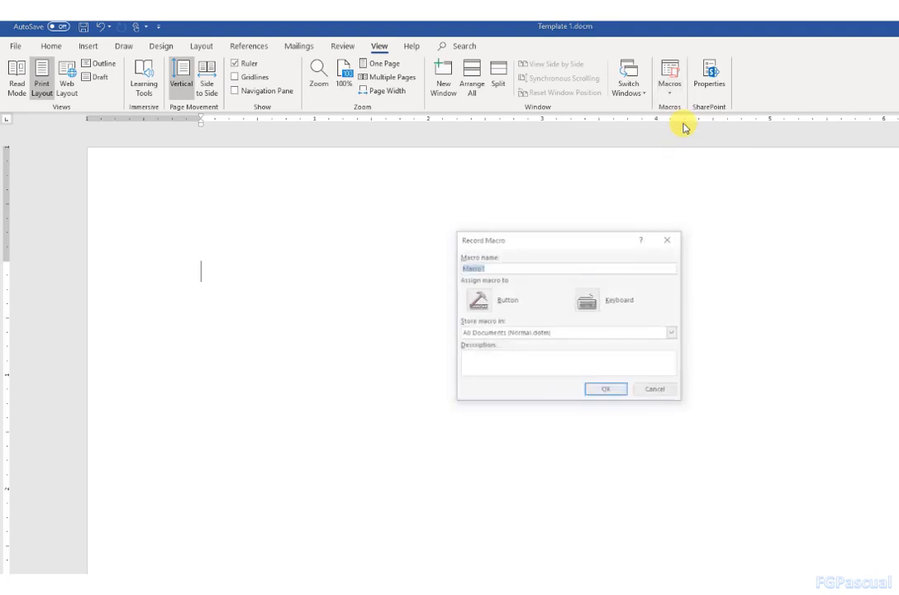
Step: Name the new macro Matrix and store it in Template 1.docm (document)
click(562, 265)
drag(562, 265, 450, 265)
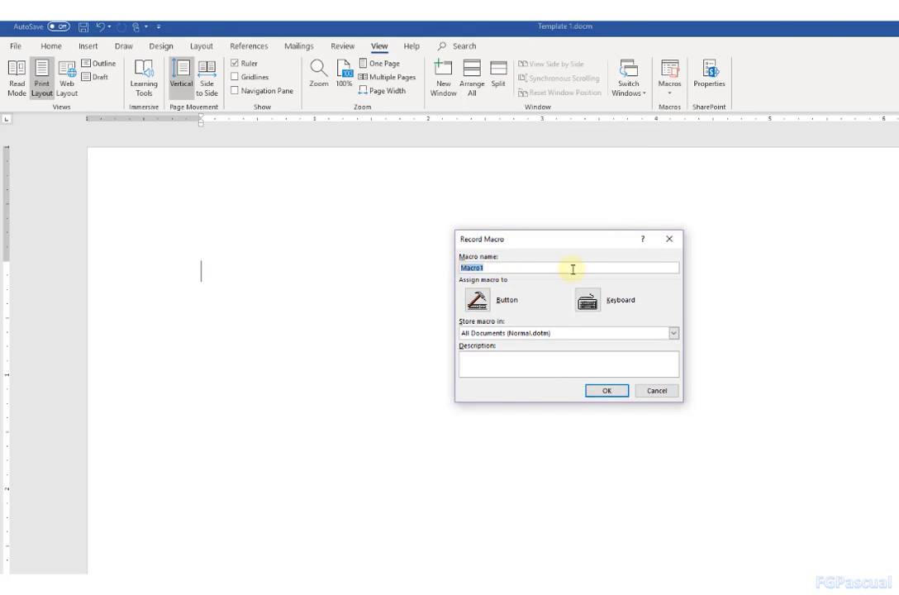
text(Matrix)
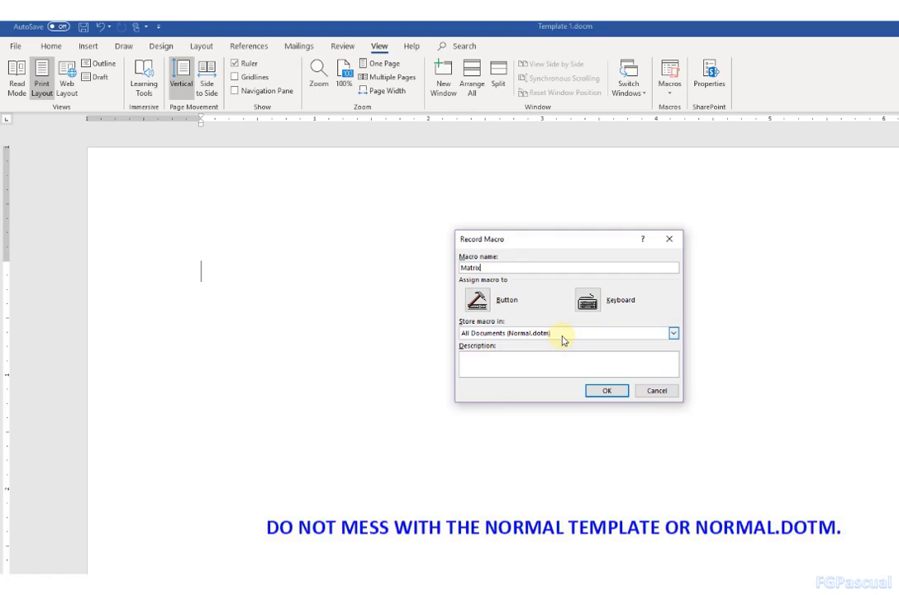
click(674, 333)
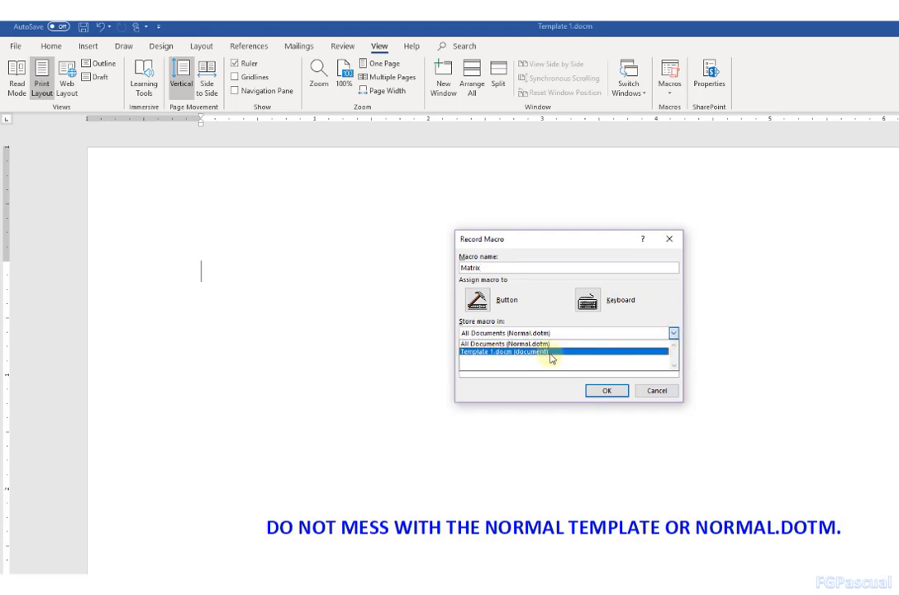
click(603, 352)
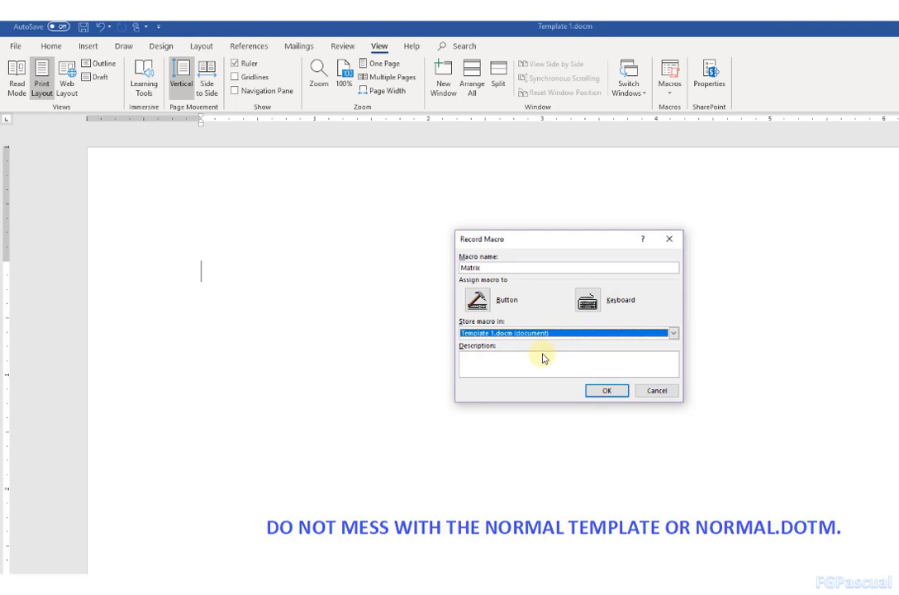
Step: Assign the shortcut Ctrl+Shift+M to the Matrix macro, saving the change in Template 1.docm, and start recording
click(592, 302)
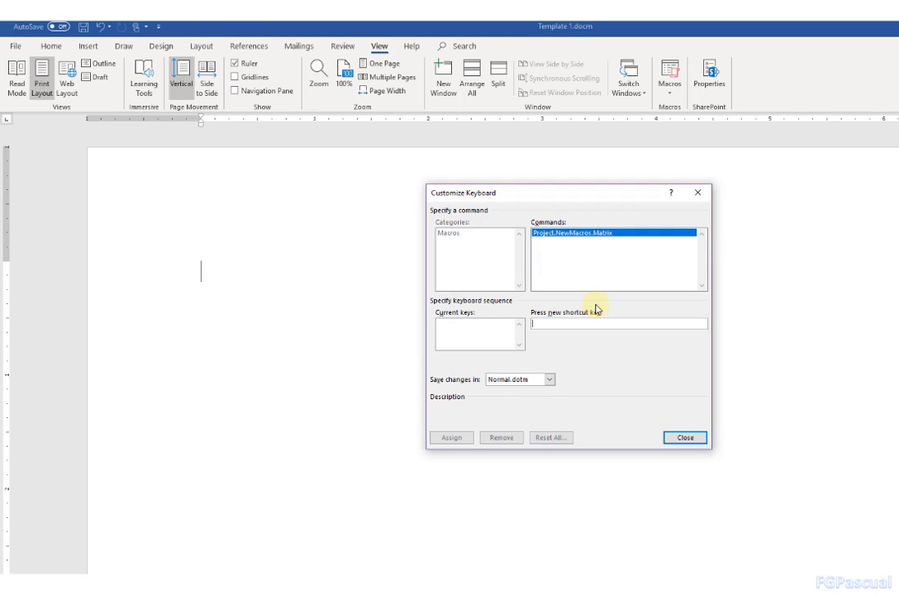
click(549, 380)
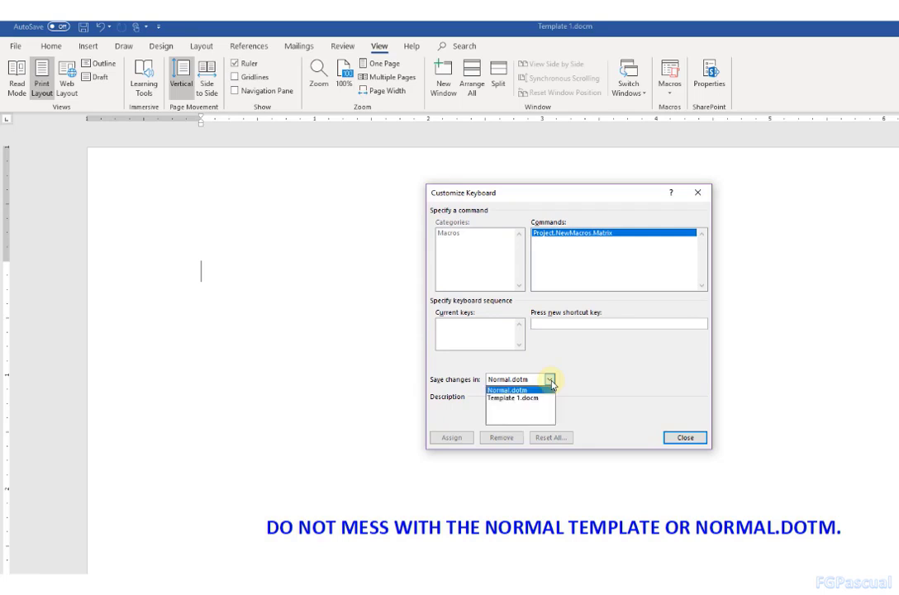
click(537, 399)
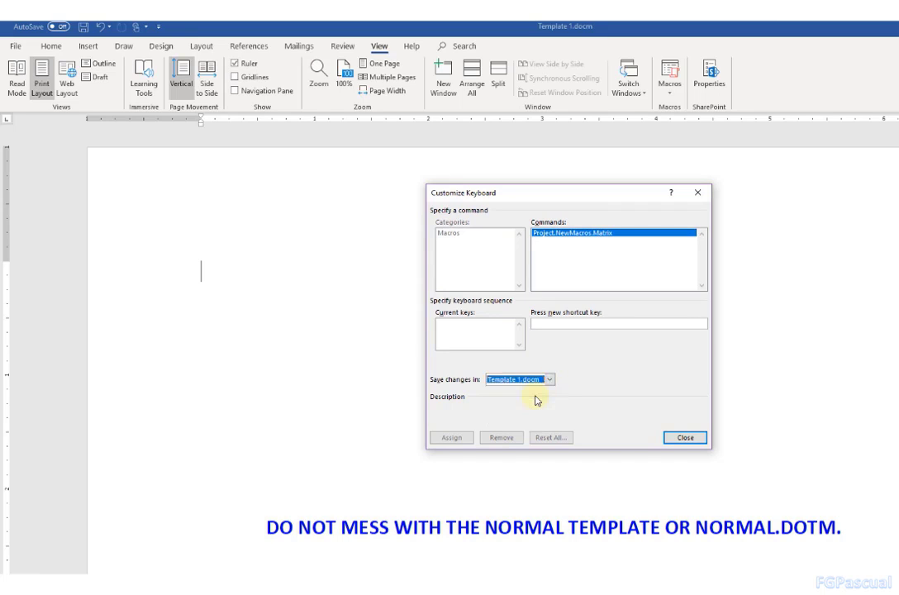
click(583, 323)
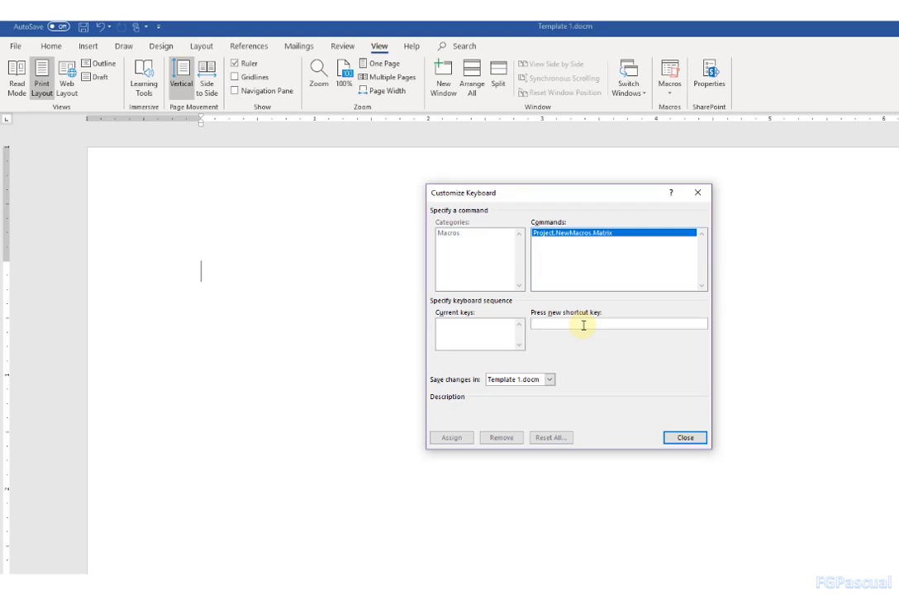
key(ctrl+shift+m)
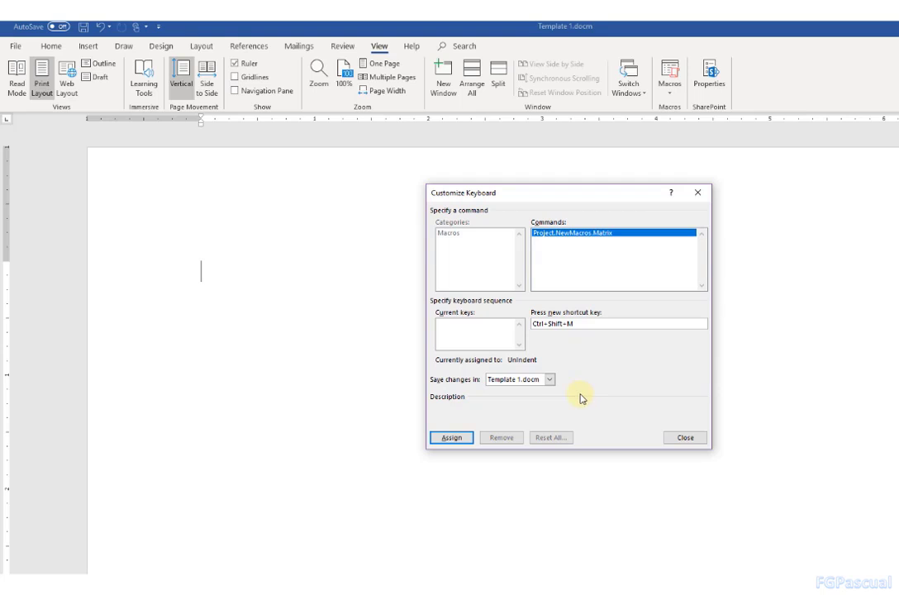
click(452, 439)
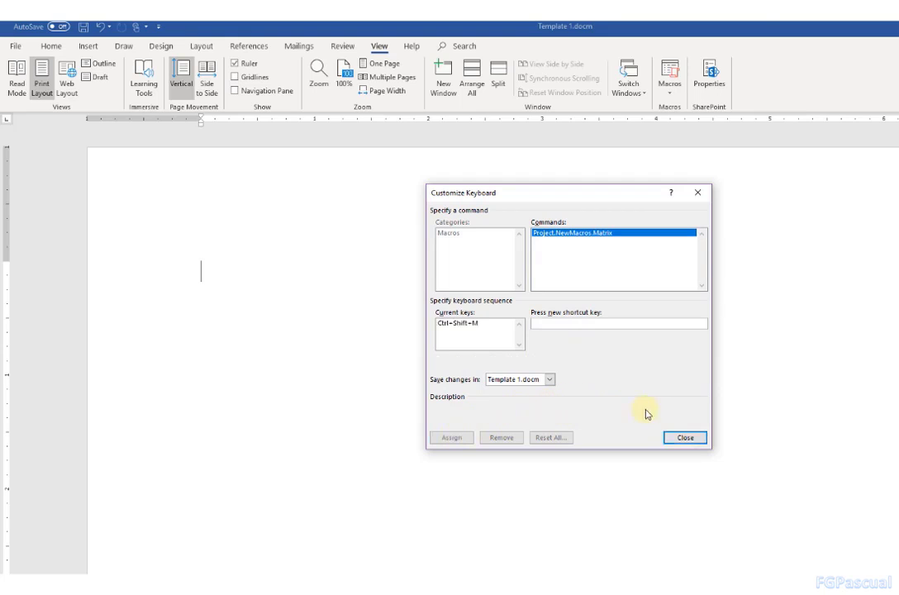
click(678, 439)
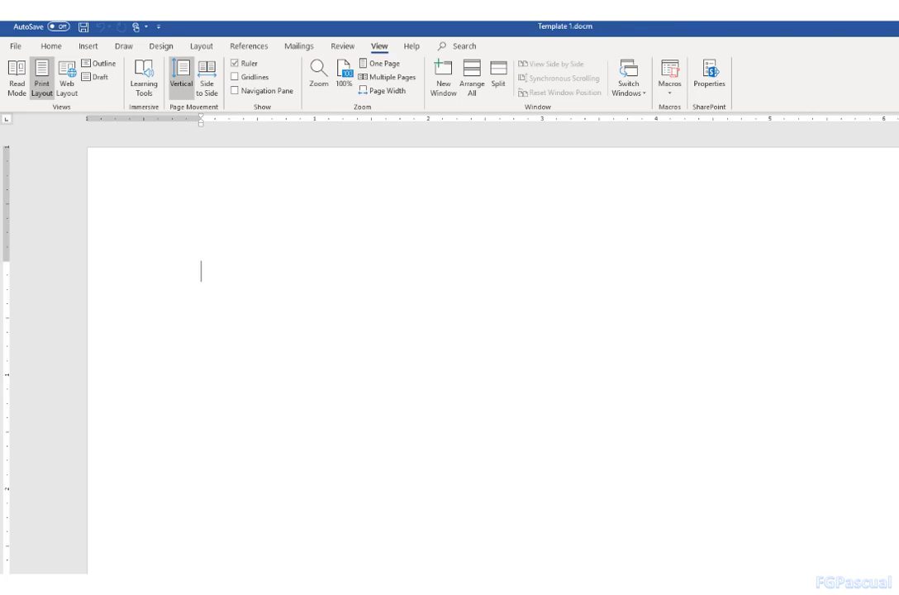
Step: Insert an empty field containing the bracket code eq \b\bc\[() and remove the space before its closing brace
key(ctrl+F9)
text(eq \)
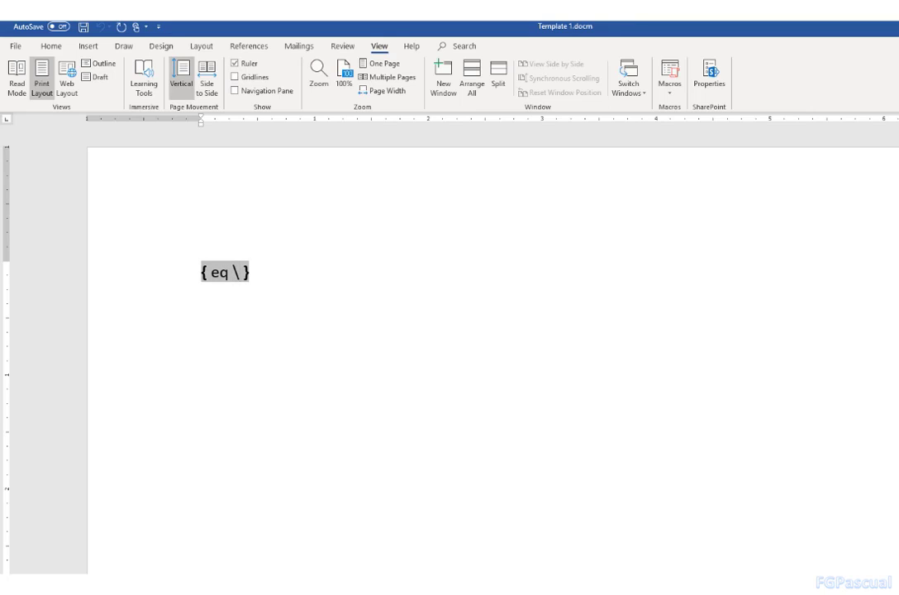
text(b\bc)
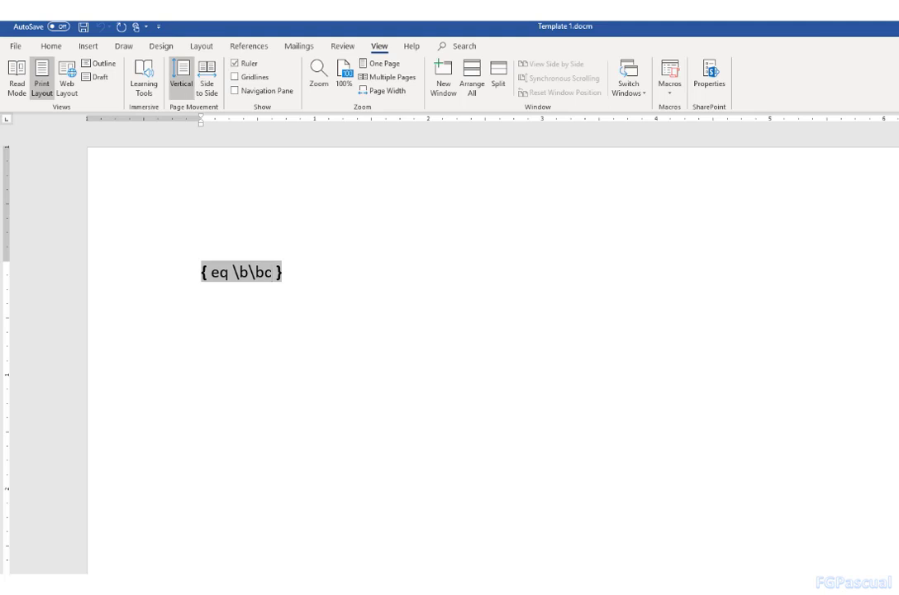
text(\[)
text(())
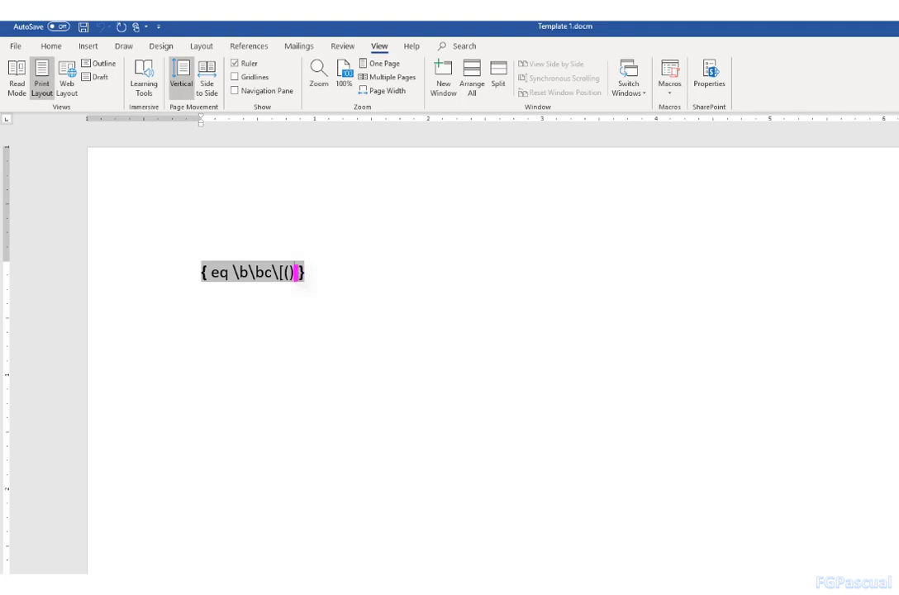
key(Delete)
Step: Insert a nested field inside the bracket code's parentheses containing eq \a\ac\hs5
key(ctrl+F9)
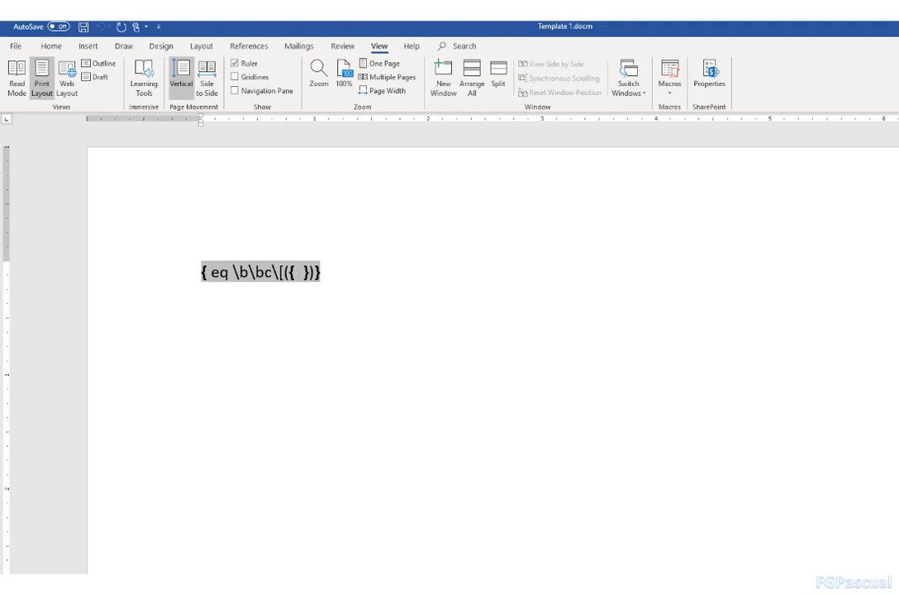
text(eq)
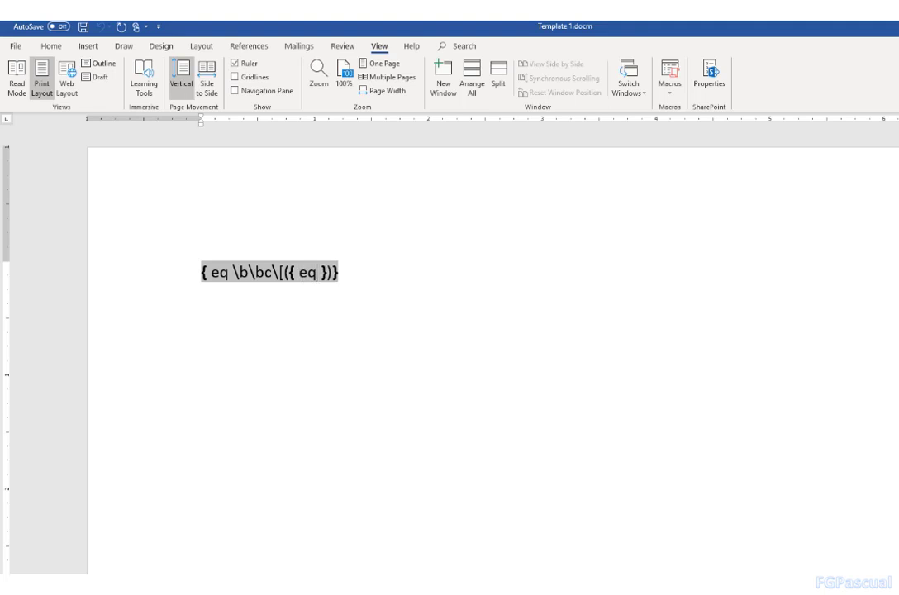
text( \a )
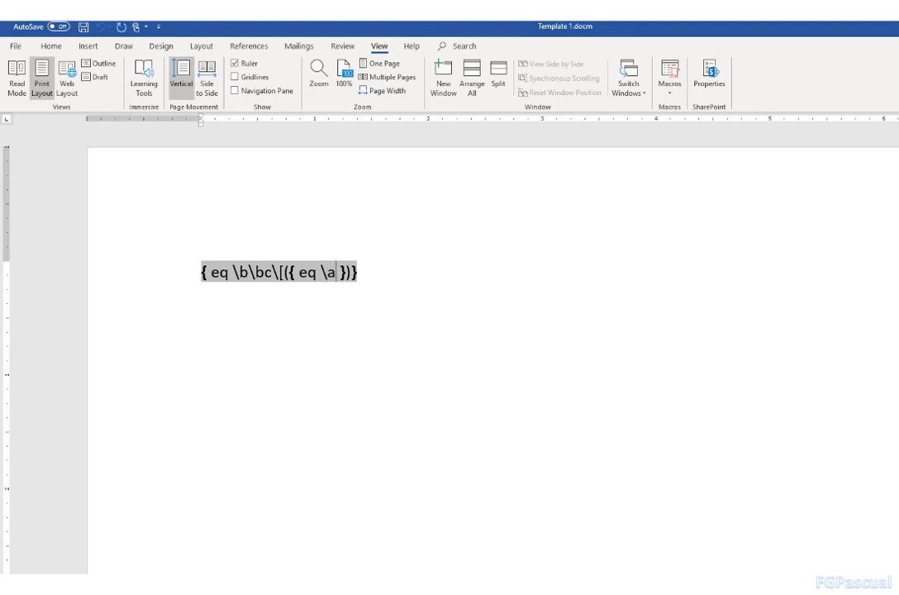
text(\)
text(ac)
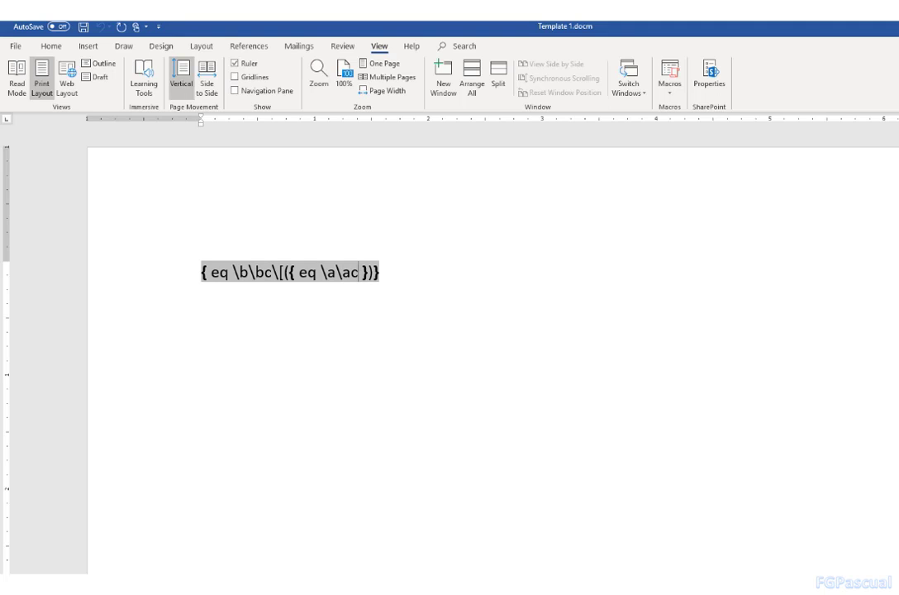
text(\)
text(hs)
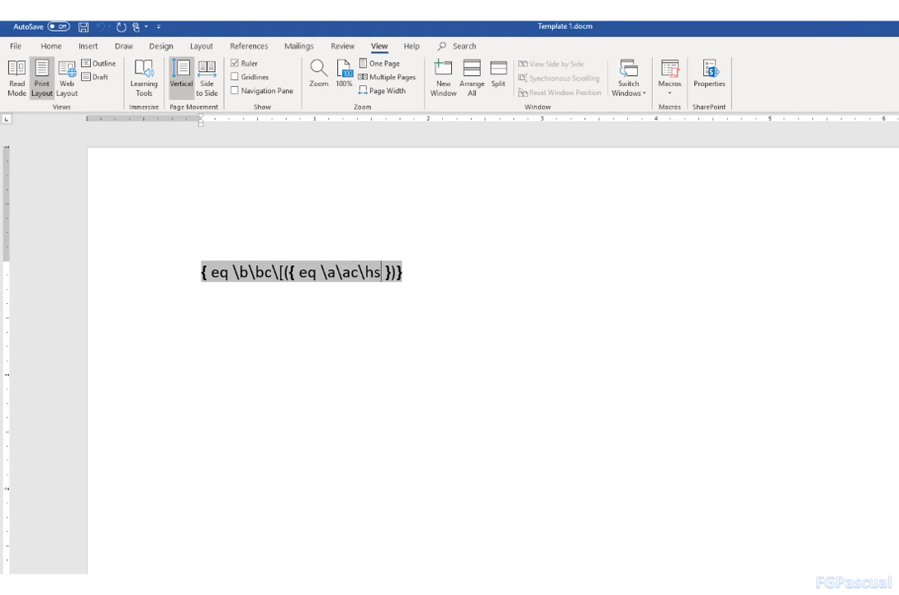
text(5)
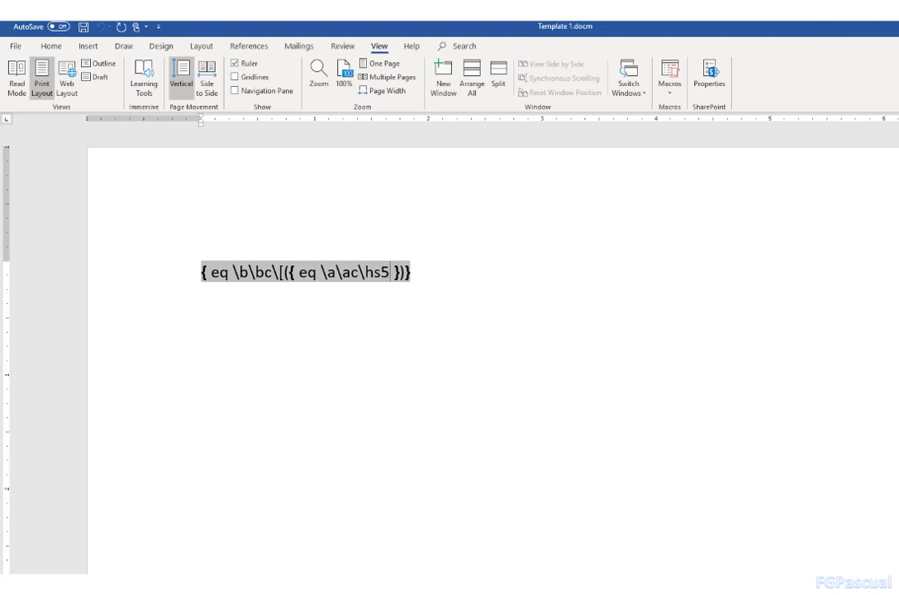
Step: Extend the inner field code with \vs2() and remove the space before its closing brace
text(\)
text(vs)
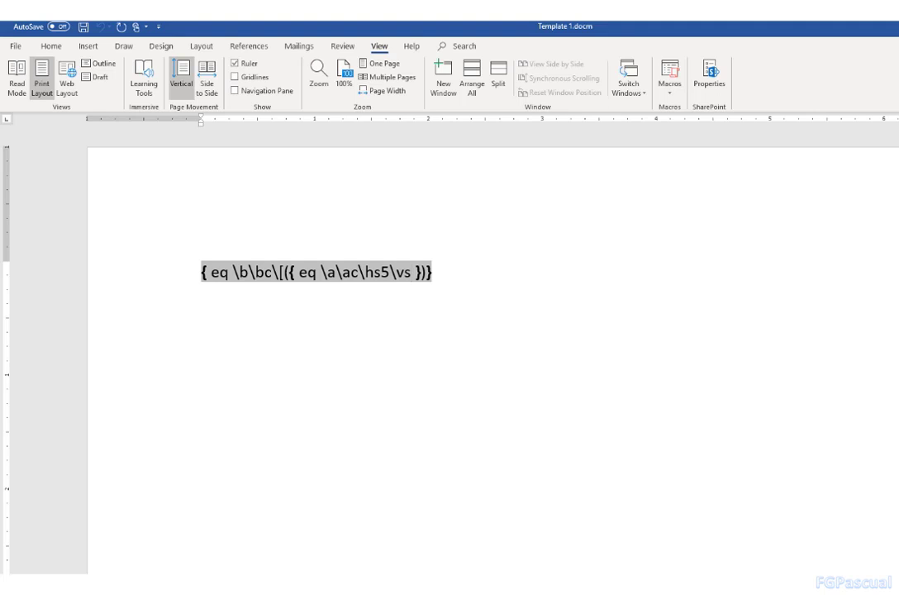
text(2)
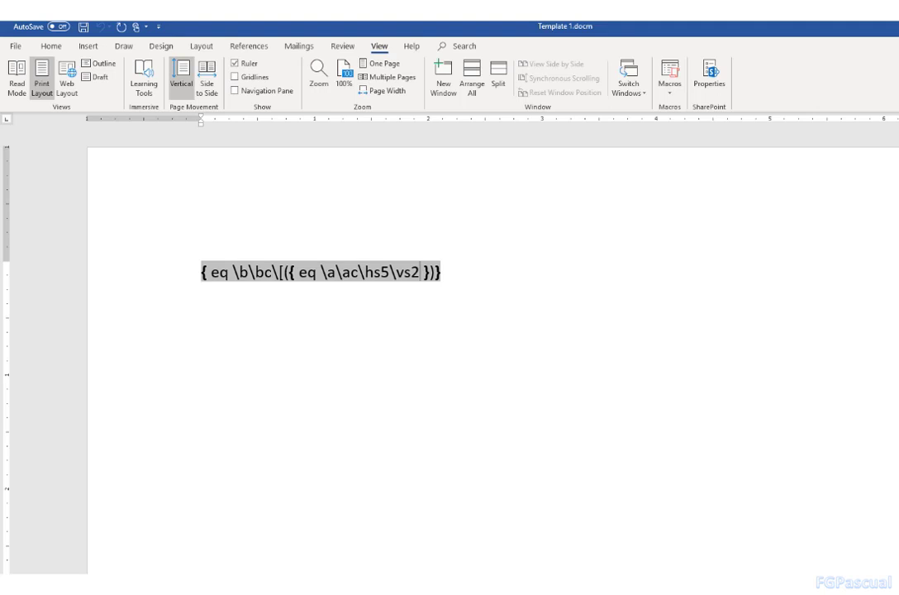
text(())
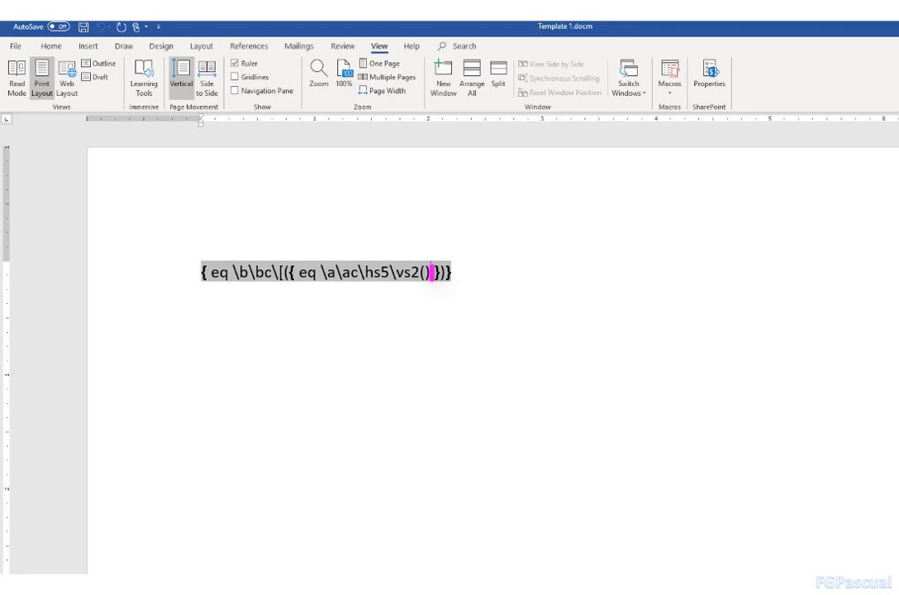
key(Delete)
Step: Place the insertion point before the inner field's empty parentheses and stop recording the macro
key(Left)
key(Left)
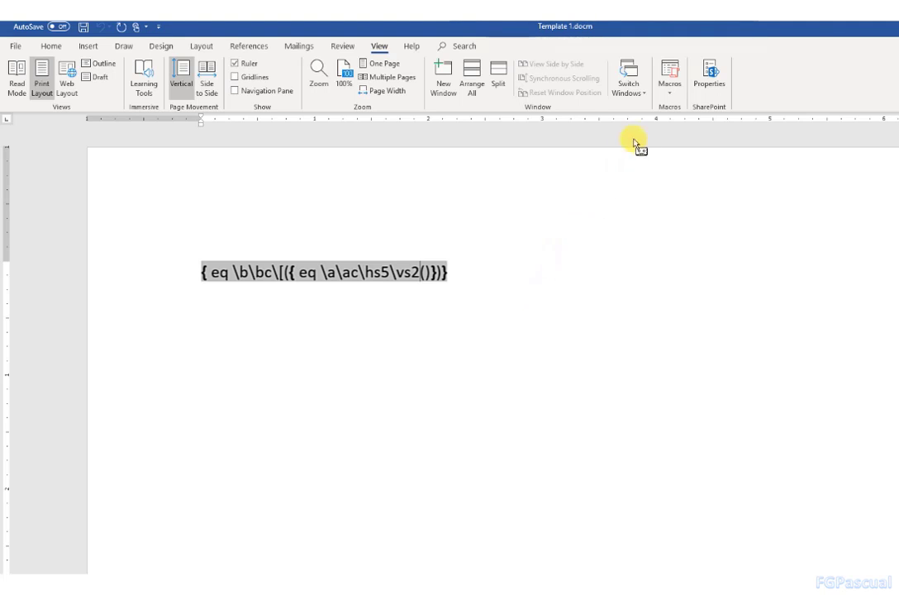
click(670, 92)
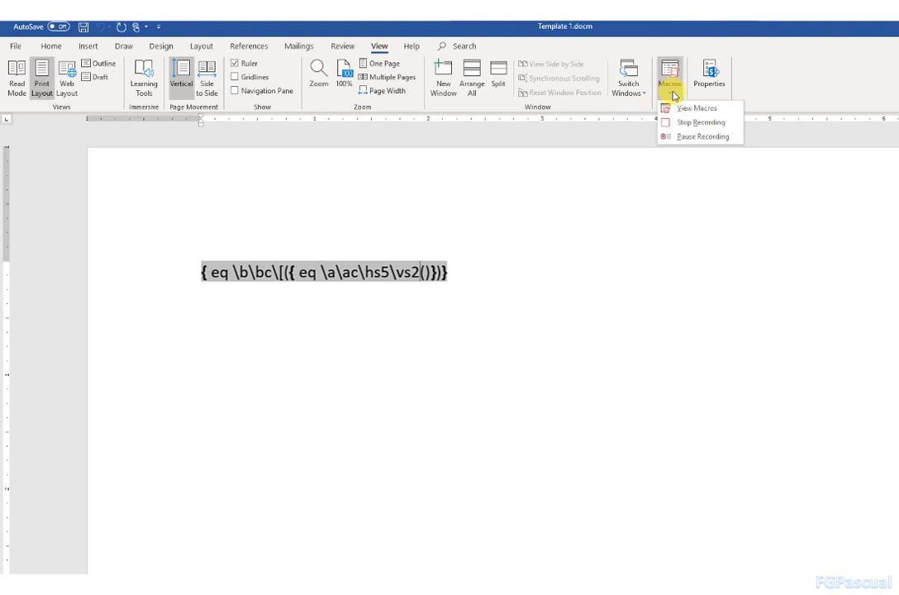
click(679, 122)
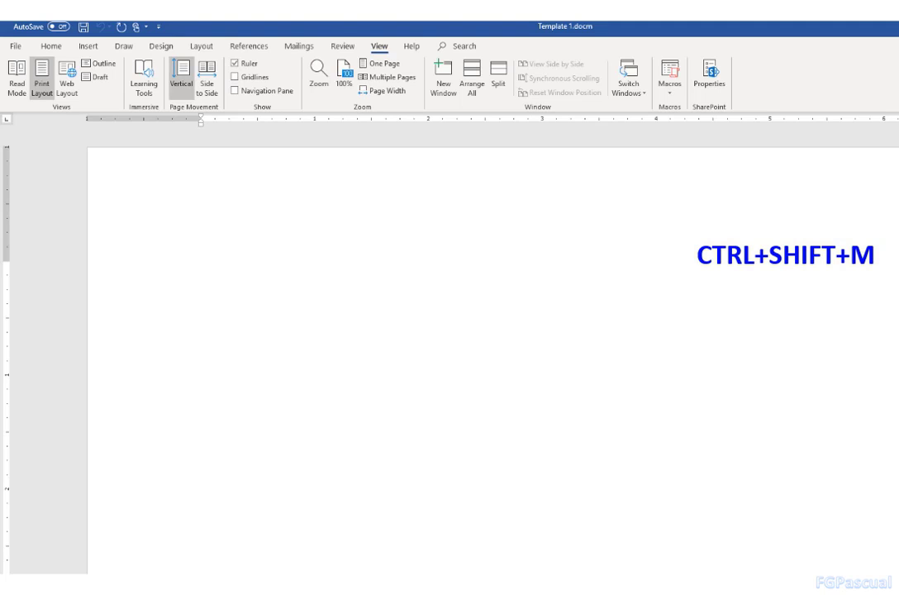
Step: Run the Matrix macro, enter a,b,c,d,e,f inside the inner parentheses, and update the field
key(ctrl+shift+m)
key(ctrl+shift+m)
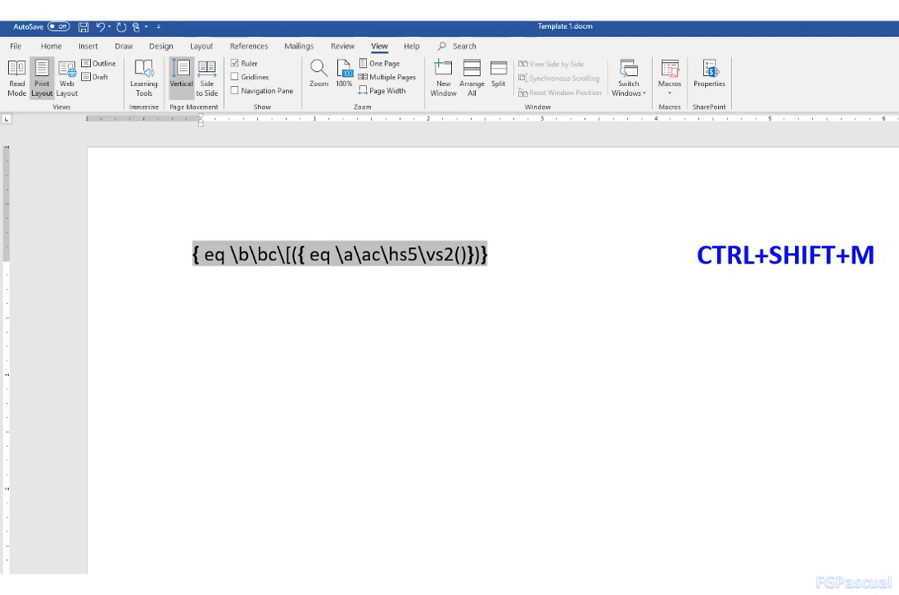
text(a,b,c,d)
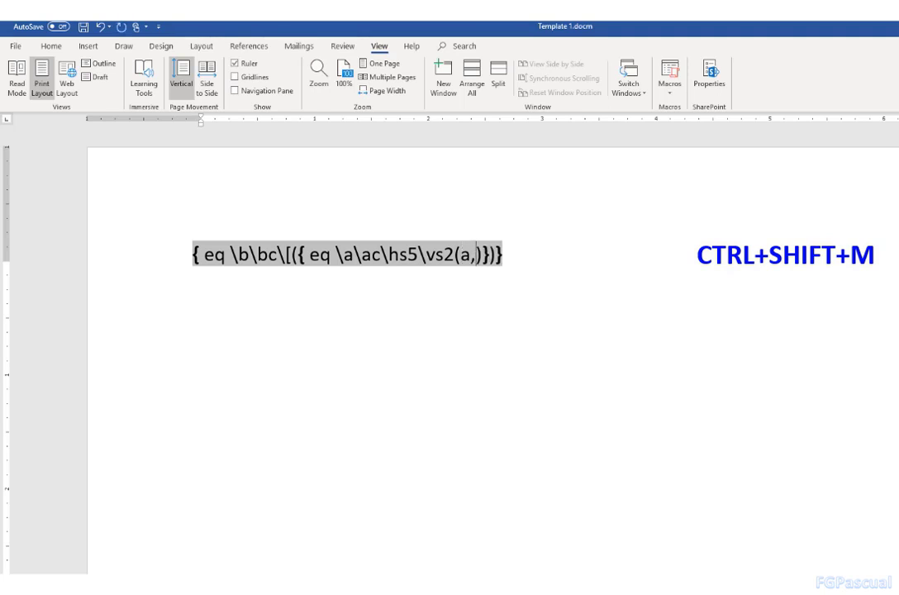
text(,e,f)
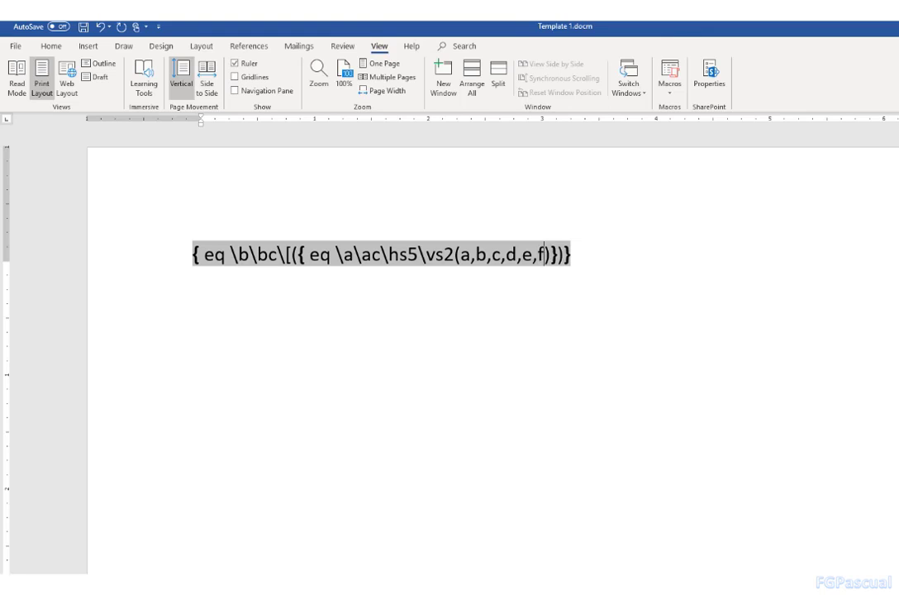
key(F9)
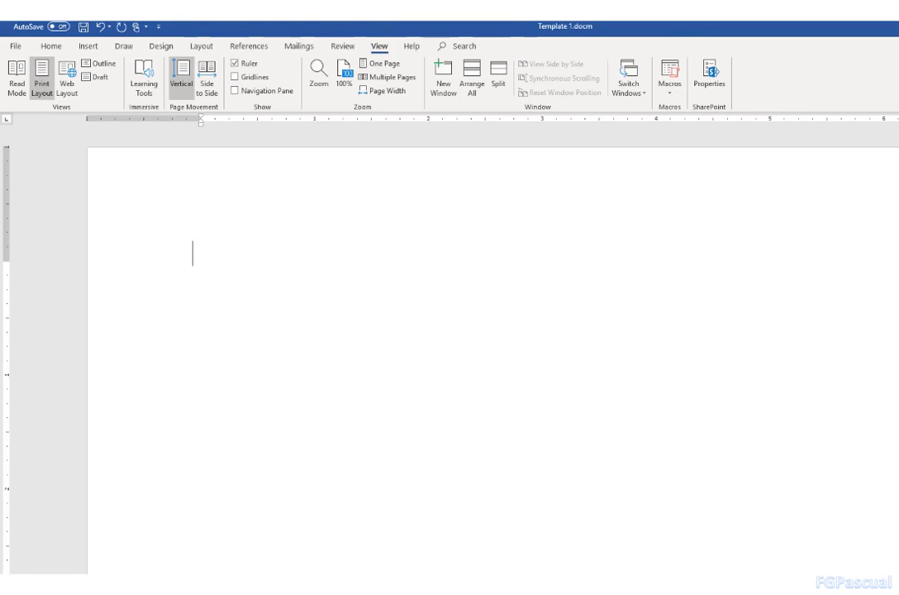
key(F9)
Step: Run the Matrix macro again, add the three-column option \co3, enter the elements a,b,c,d,e,f, and update the field
key(ctrl+shift+m)
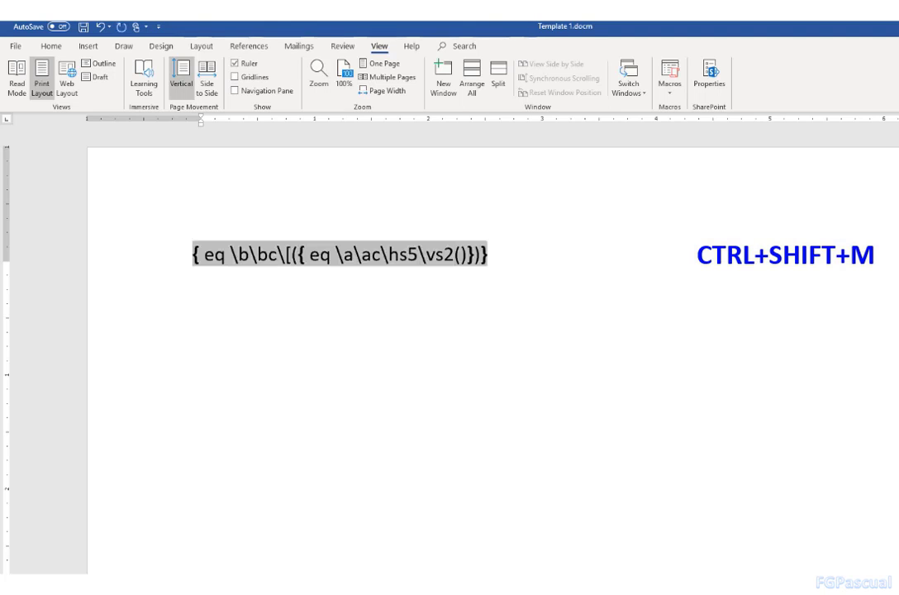
text(\)
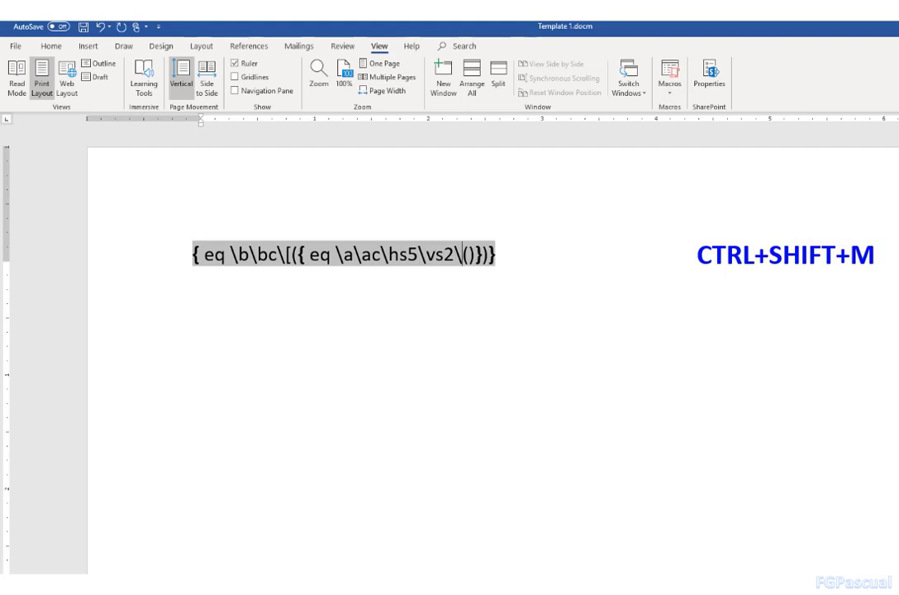
text(co)
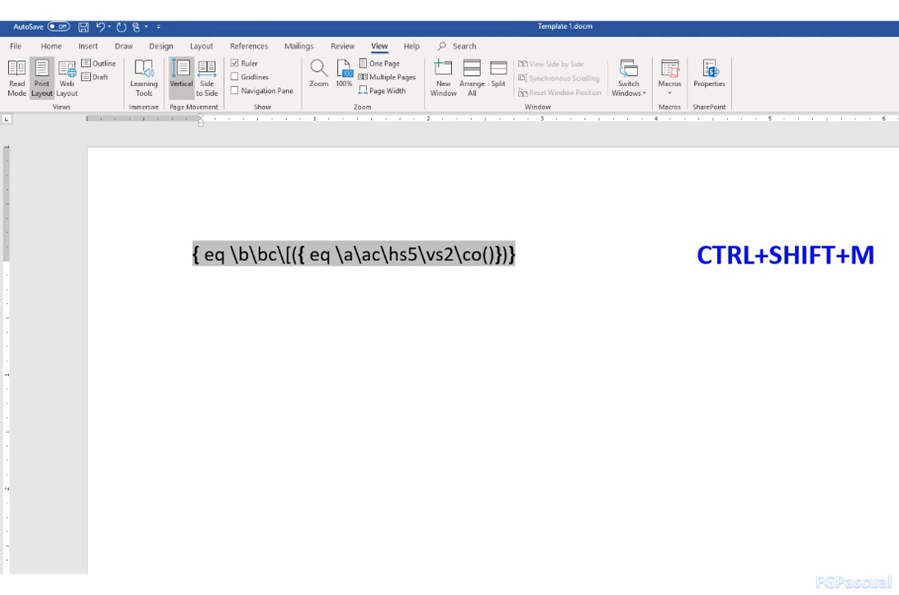
text(3()
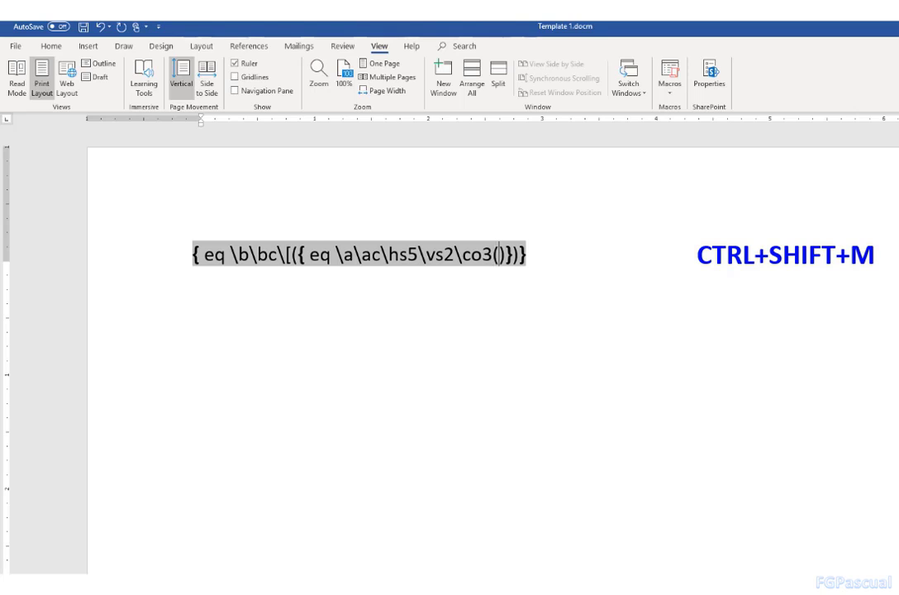
text(a,b,c,d,e)
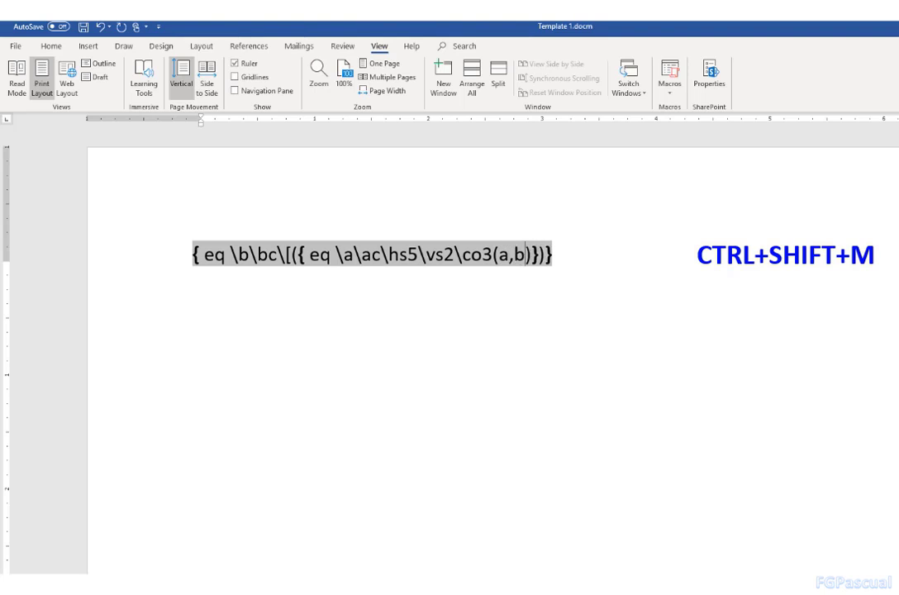
text(,f)
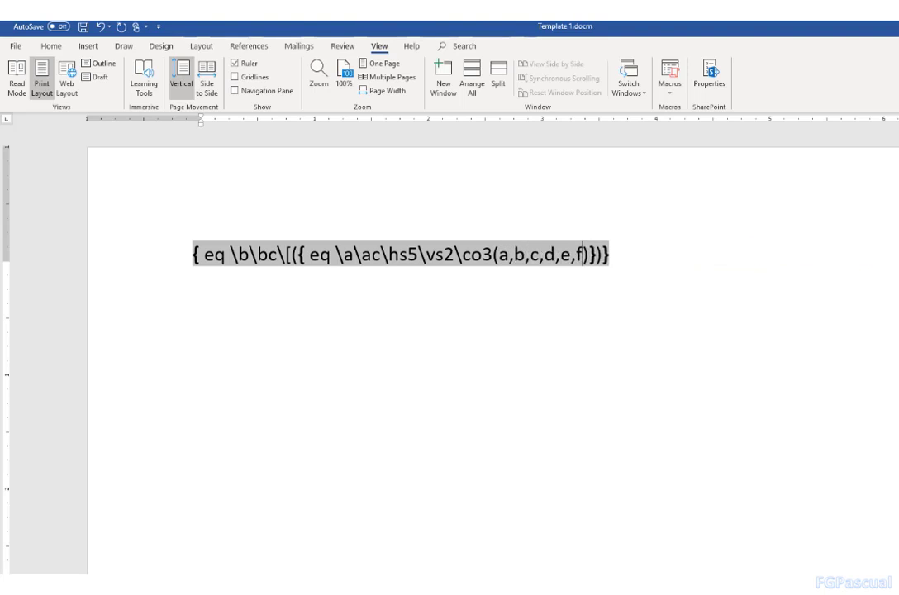
key(F9)
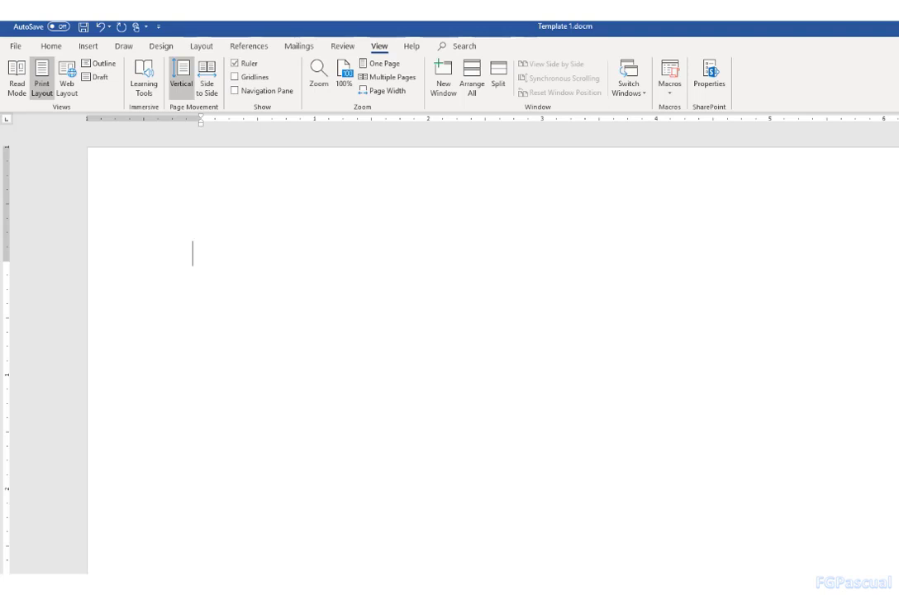